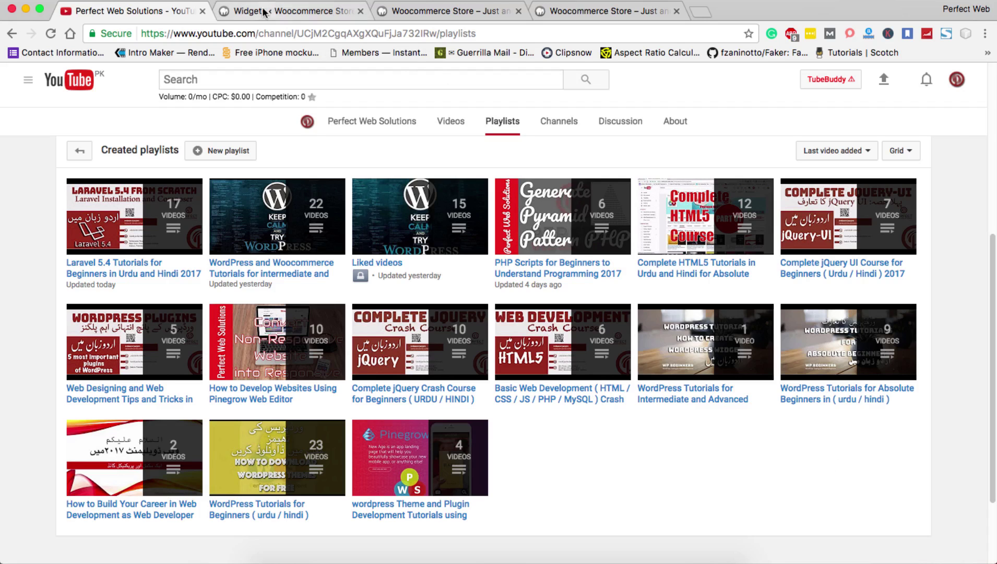
Step: On the Widgets page, collapse Footer Section and Homepage Sidebar and check the Homepage and Left sidebars' contents
{"action": "left_click", "coordinate": [288, 10]}
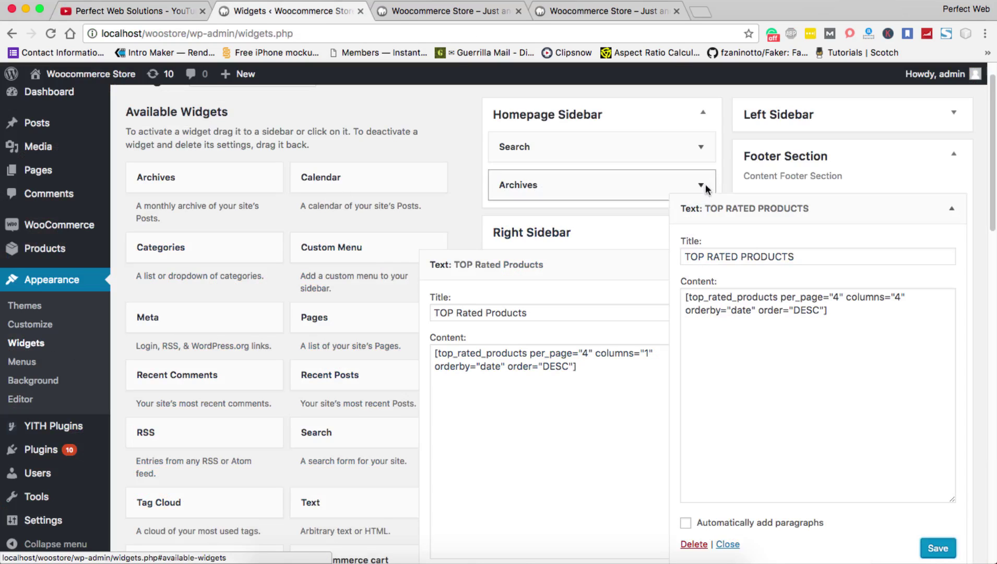
{"action": "left_click", "coordinate": [856, 155]}
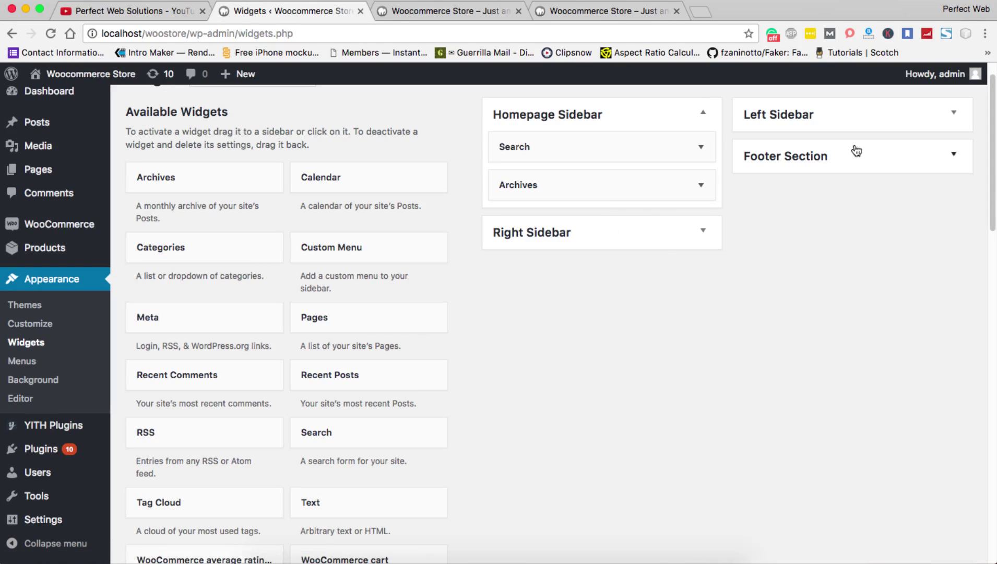
{"action": "left_click", "coordinate": [603, 125]}
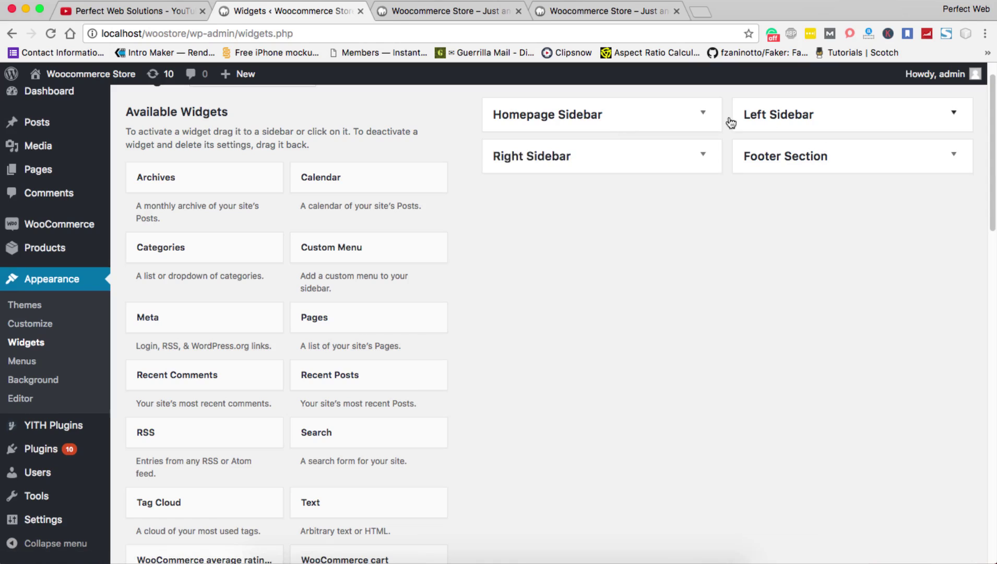
{"action": "left_click", "coordinate": [685, 117]}
{"action": "left_click", "coordinate": [779, 115]}
Step: Expand Right Sidebar, open its TOP Rated Products text widget and select the top_rated_products shortcode
{"action": "left_click", "coordinate": [806, 160]}
{"action": "left_click", "coordinate": [605, 155]}
{"action": "left_click_drag", "start_coordinate": [599, 305], "coordinate": [420, 277]}
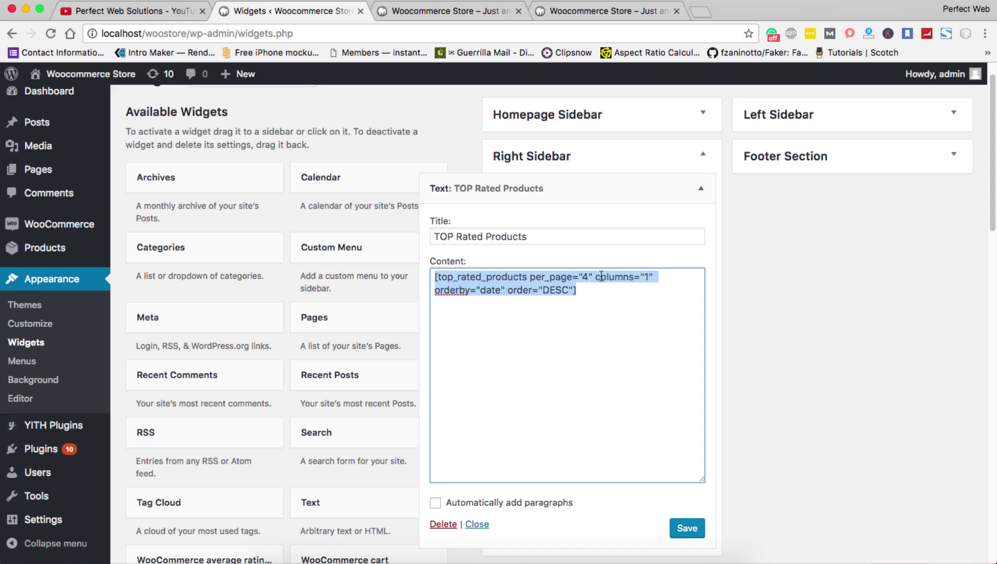
Step: Save the Right Sidebar and Footer Section TOP RATED PRODUCTS text widgets
{"action": "left_click", "coordinate": [448, 11]}
{"action": "scroll", "coordinate": [804, 207], "scroll_direction": "up", "scroll_amount": 10}
{"action": "scroll", "coordinate": [808, 223], "scroll_direction": "up", "scroll_amount": 10}
{"action": "scroll", "coordinate": [808, 224], "scroll_direction": "up", "scroll_amount": 10}
{"action": "scroll", "coordinate": [807, 224], "scroll_direction": "up", "scroll_amount": 10}
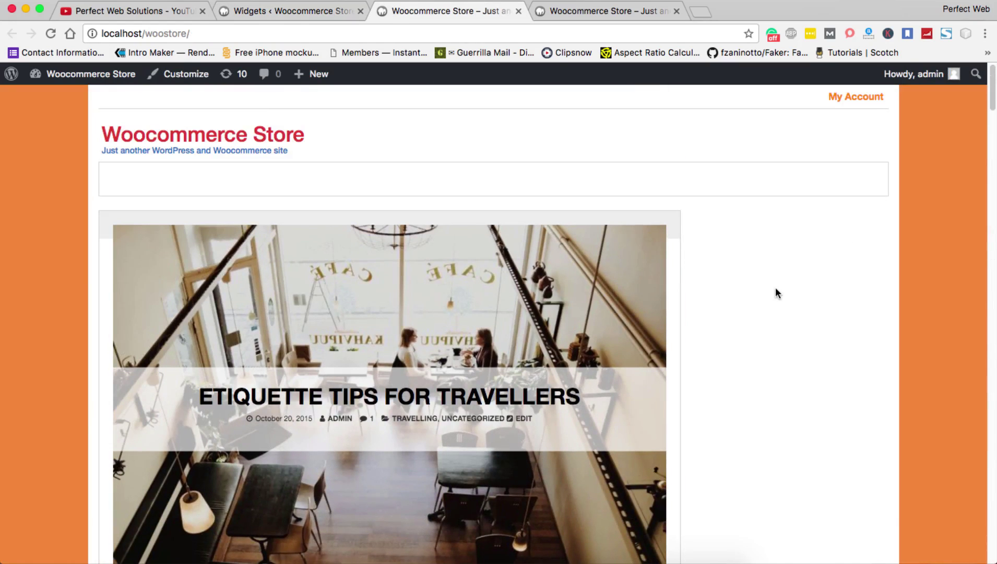
{"action": "left_click", "coordinate": [288, 11]}
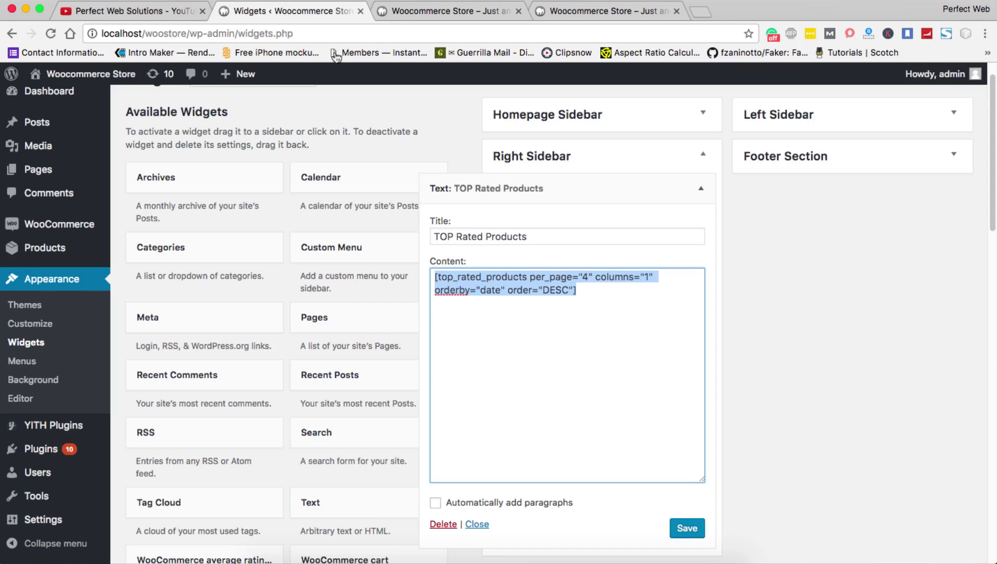
{"action": "left_click", "coordinate": [688, 529]}
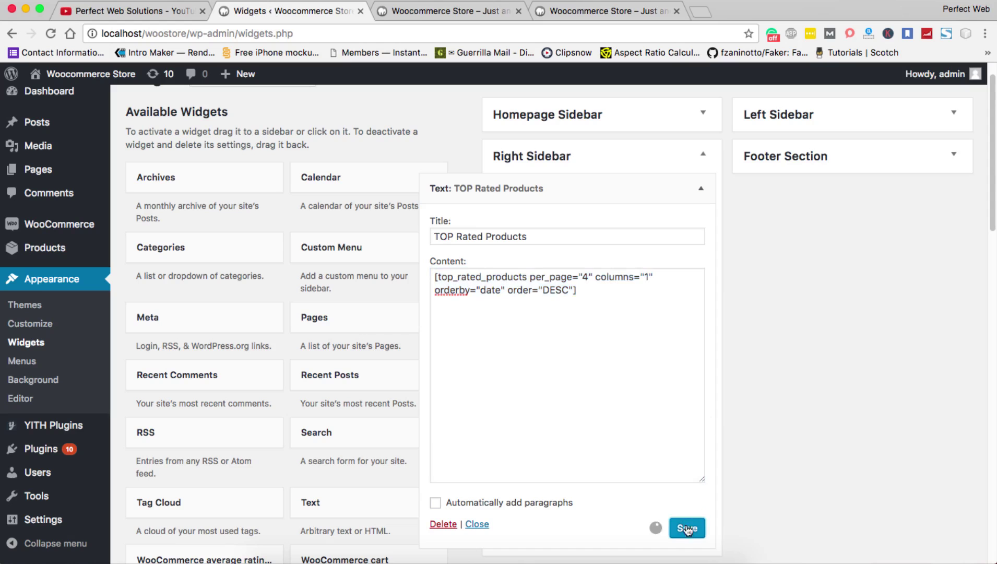
{"action": "left_click", "coordinate": [888, 153]}
{"action": "left_click", "coordinate": [937, 547]}
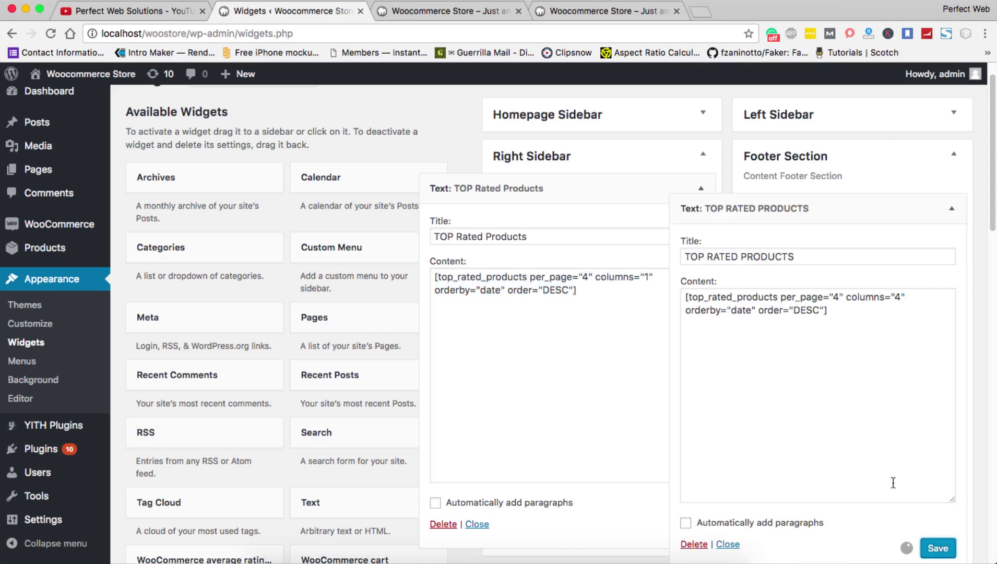
Step: Reload the store front page and highlight the sidebar and footer shortcodes still shown as plain text
{"action": "left_click", "coordinate": [447, 11]}
{"action": "right_click", "coordinate": [817, 260]}
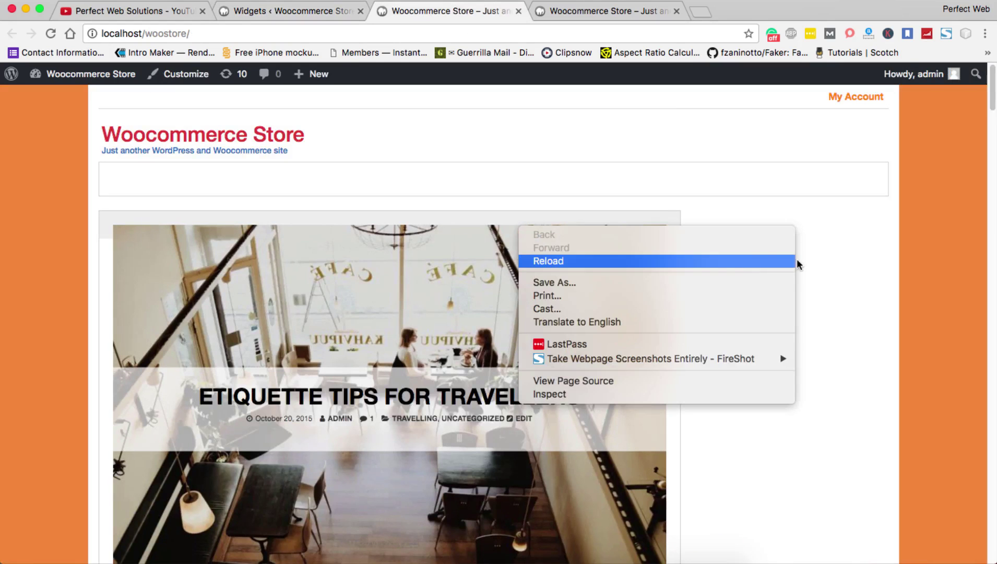
{"action": "left_click", "coordinate": [751, 264]}
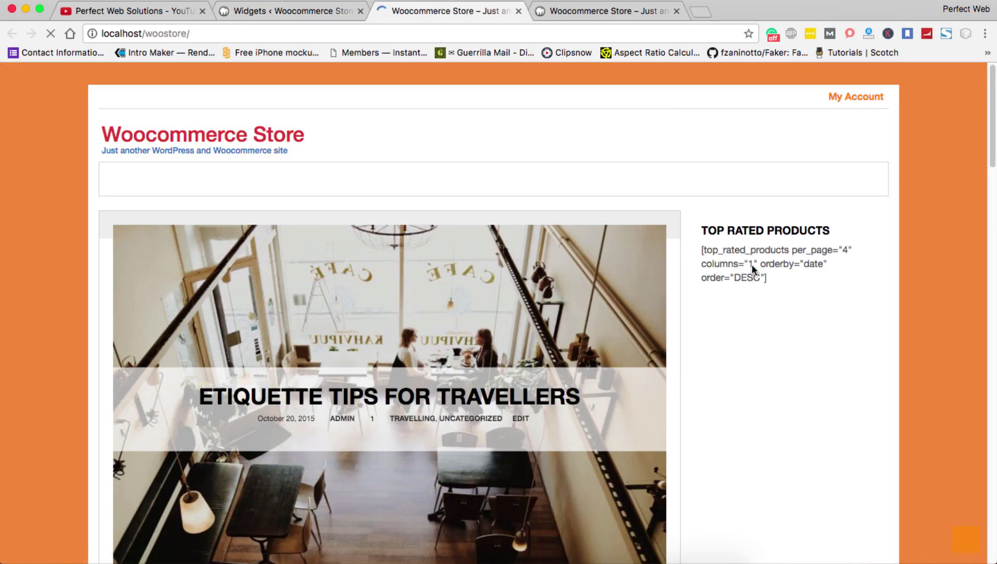
{"action": "double_click", "coordinate": [710, 250]}
{"action": "left_click_drag", "start_coordinate": [718, 249], "coordinate": [780, 282]}
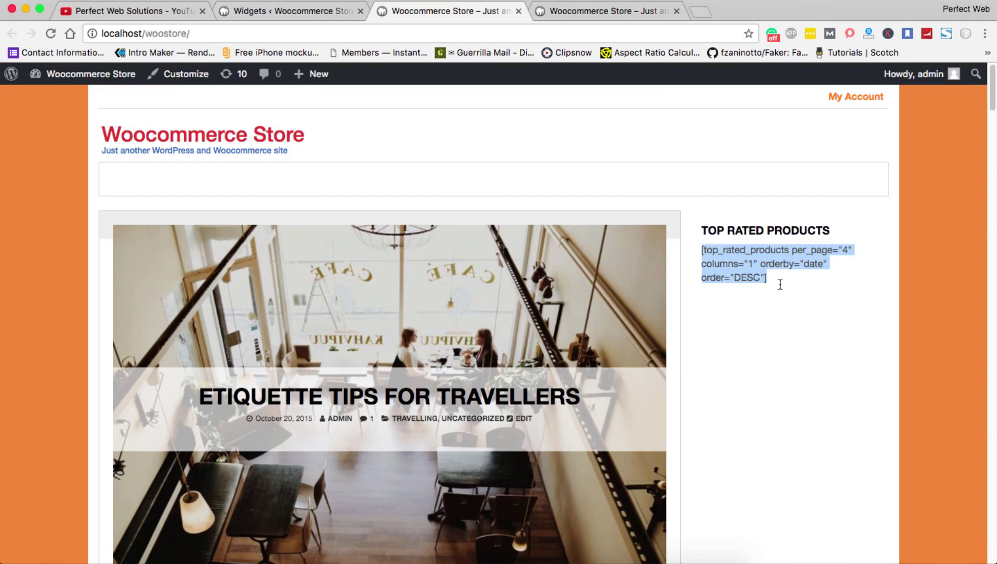
{"action": "scroll", "coordinate": [779, 282], "scroll_direction": "down", "scroll_amount": 10}
{"action": "scroll", "coordinate": [780, 283], "scroll_direction": "down", "scroll_amount": 10}
{"action": "scroll", "coordinate": [780, 282], "scroll_direction": "down", "scroll_amount": 8}
{"action": "scroll", "coordinate": [780, 282], "scroll_direction": "down", "scroll_amount": 8}
{"action": "scroll", "coordinate": [780, 283], "scroll_direction": "down", "scroll_amount": 8}
{"action": "scroll", "coordinate": [780, 282], "scroll_direction": "down", "scroll_amount": 8}
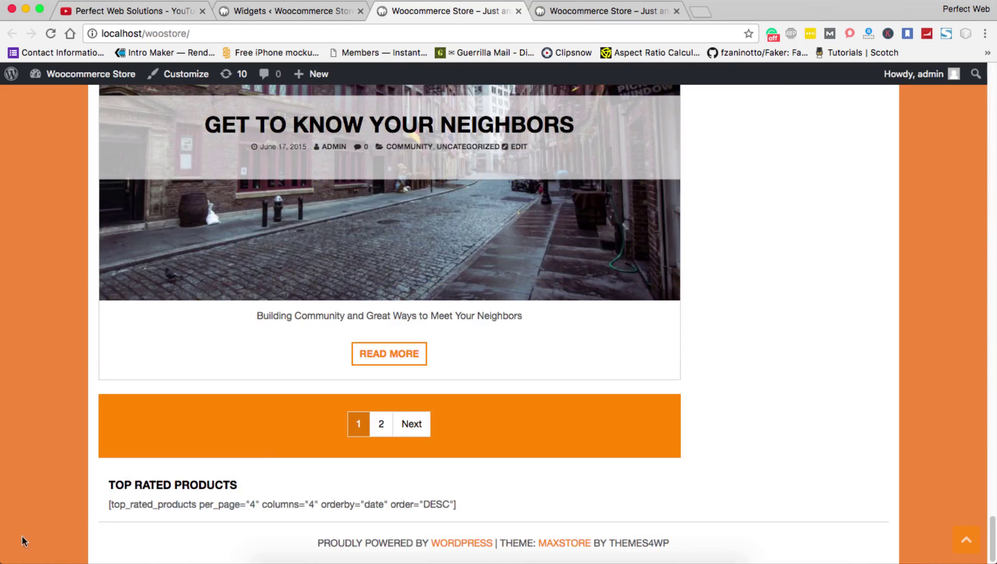
{"action": "left_click_drag", "start_coordinate": [109, 504], "coordinate": [542, 511]}
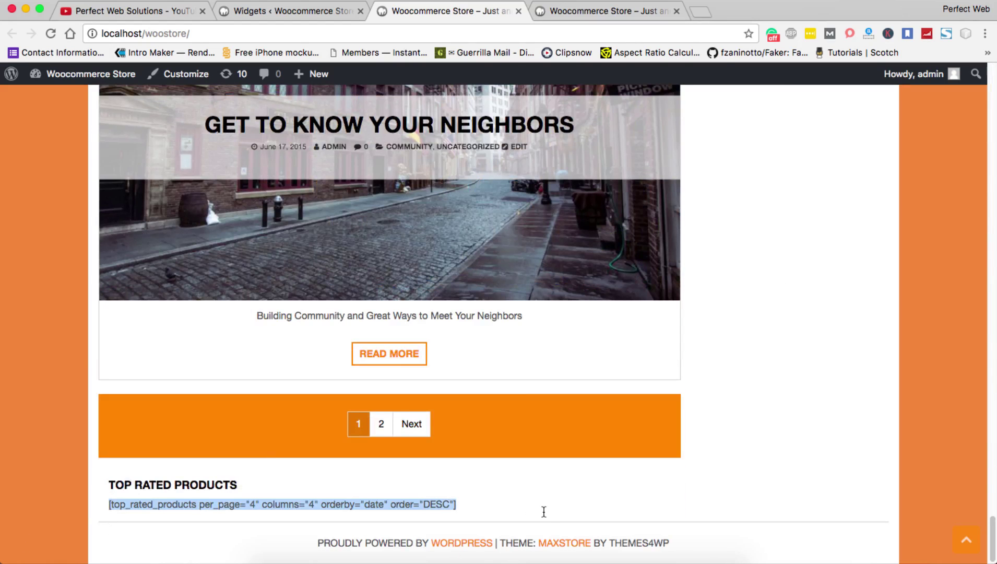
{"action": "scroll", "coordinate": [754, 426], "scroll_direction": "up", "scroll_amount": 10}
{"action": "scroll", "coordinate": [754, 426], "scroll_direction": "up", "scroll_amount": 8}
{"action": "scroll", "coordinate": [754, 426], "scroll_direction": "up", "scroll_amount": 8}
Step: Navigate to the store's home-page URL and select the Featured Products heading
{"action": "left_click", "coordinate": [145, 32]}
{"action": "key", "text": "Right"}
{"action": "type", "text": "m"}
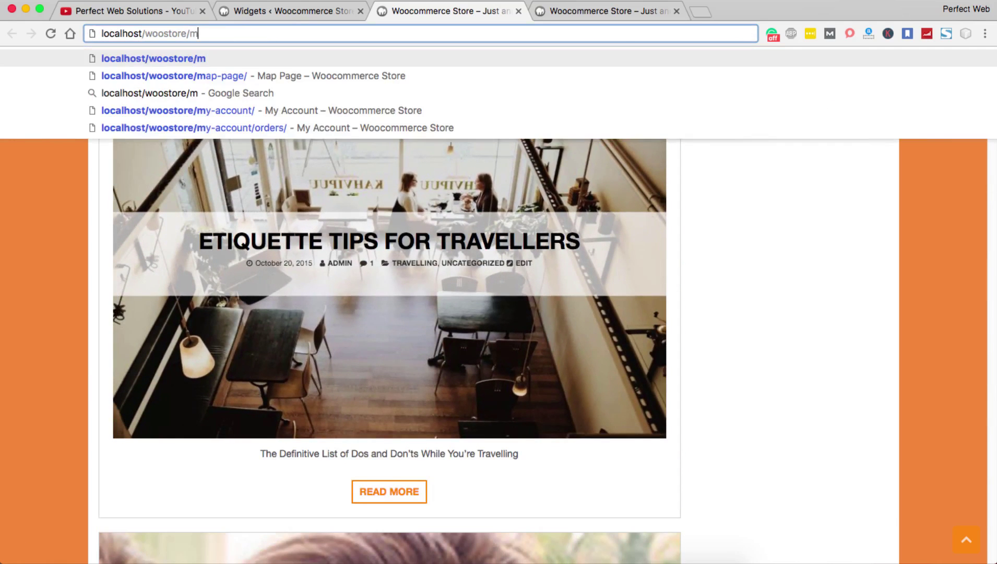
{"action": "key", "text": "BackSpace"}
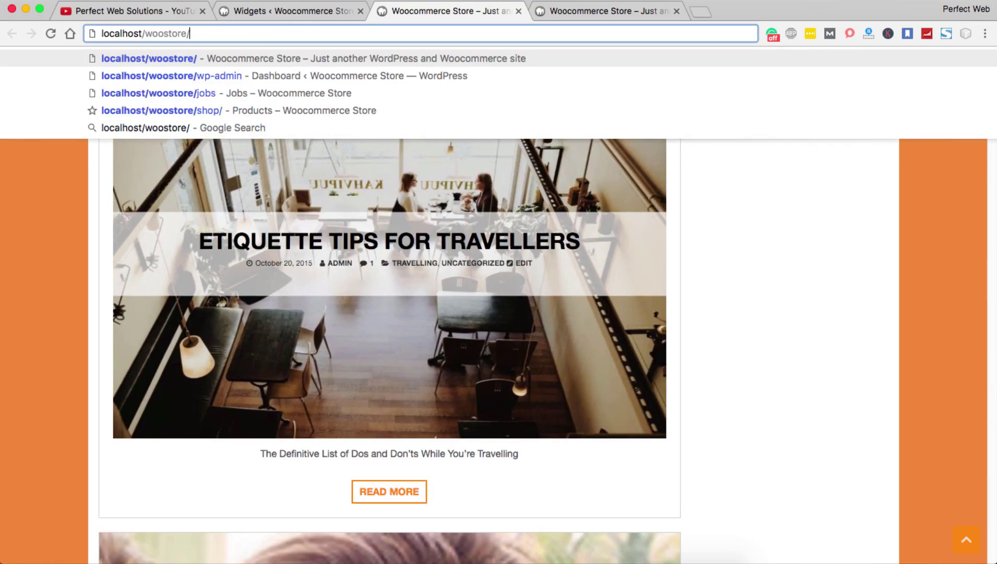
{"action": "type", "text": "hom"}
{"action": "key", "text": "Return"}
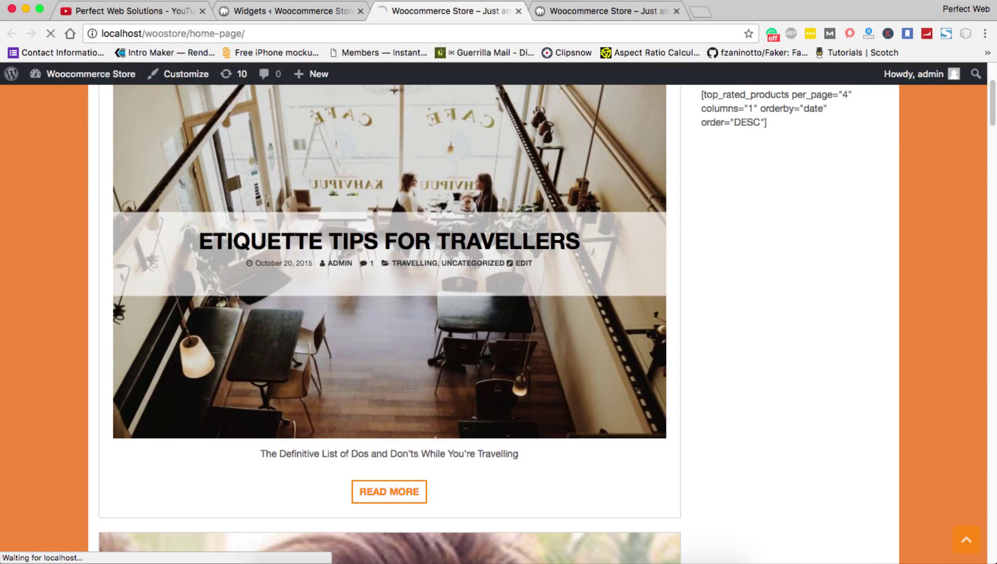
{"action": "scroll", "coordinate": [52, 288], "scroll_direction": "down", "scroll_amount": 5}
{"action": "scroll", "coordinate": [35, 270], "scroll_direction": "down", "scroll_amount": 5}
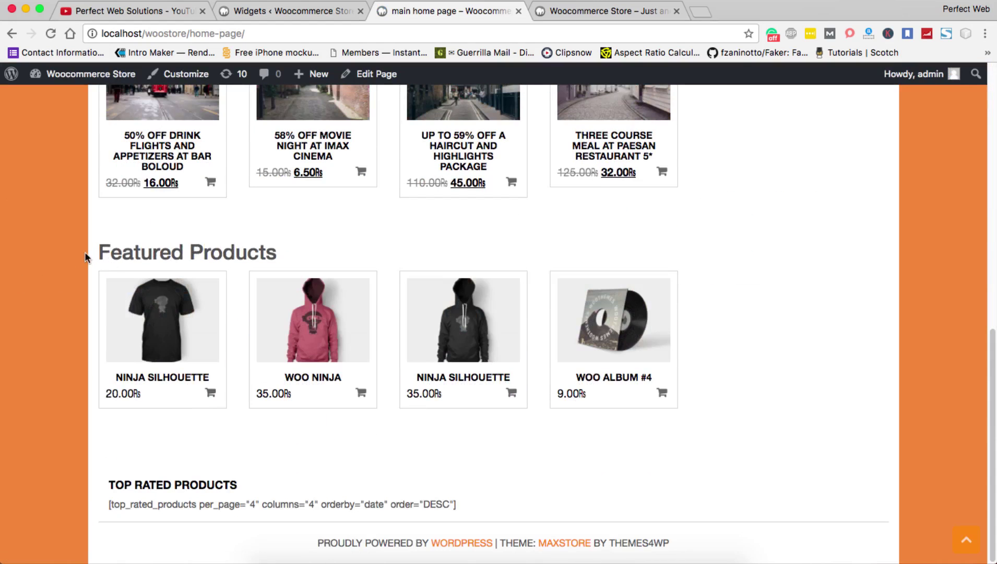
{"action": "double_click", "coordinate": [140, 252]}
{"action": "left_click", "coordinate": [234, 252], "text": "shift"}
{"action": "scroll", "coordinate": [498, 312], "scroll_direction": "up", "scroll_amount": 10}
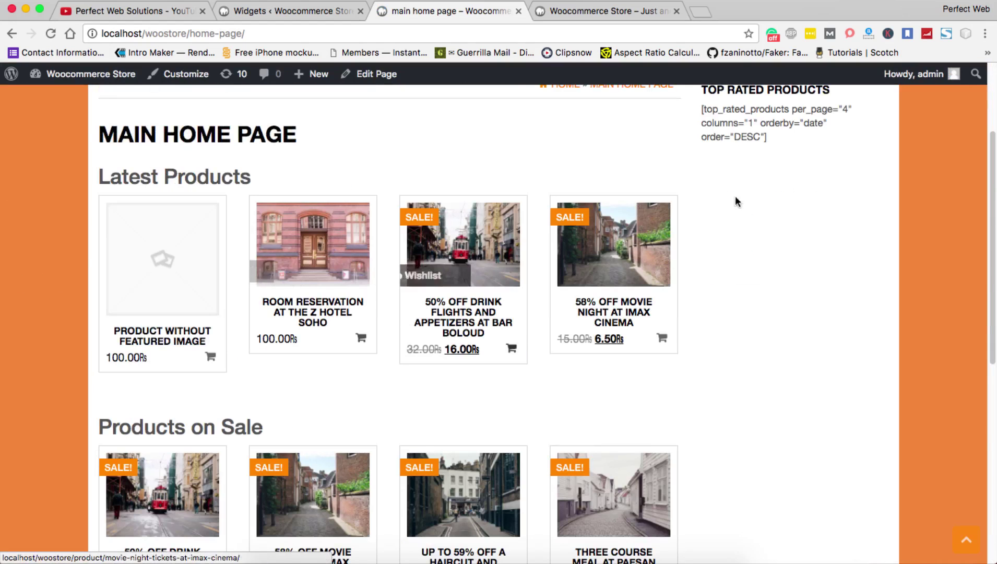
{"action": "scroll", "coordinate": [749, 134], "scroll_direction": "down", "scroll_amount": 10}
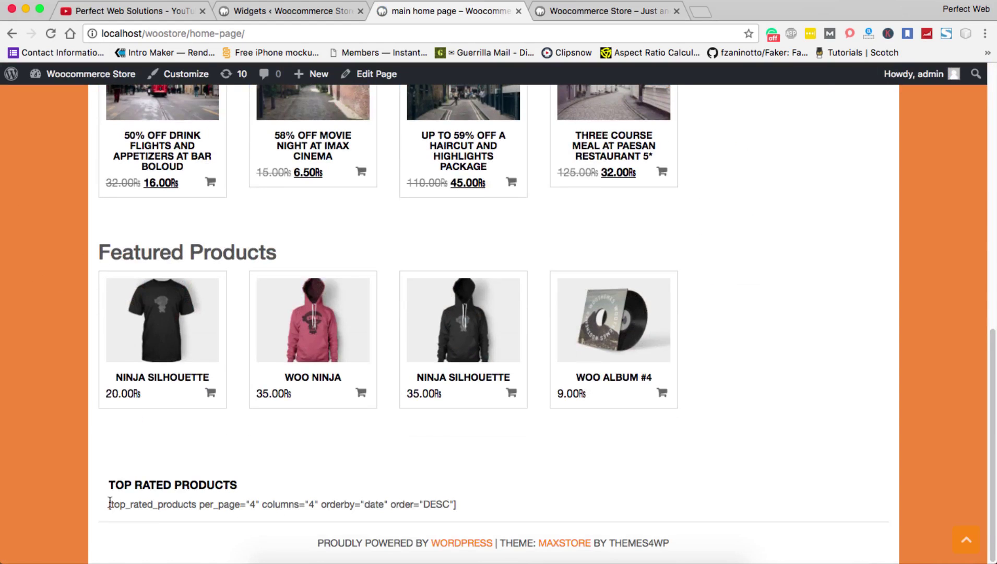
{"action": "left_click_drag", "start_coordinate": [109, 503], "coordinate": [543, 518]}
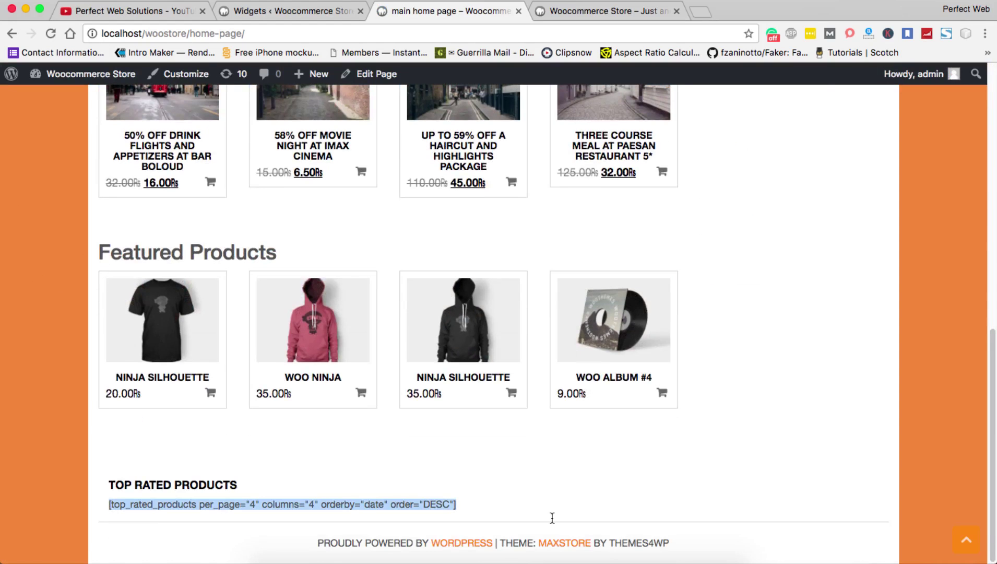
Step: Collapse the sidebar and footer Top Rated Products widgets and switch to the theme code in Sublime Text
{"action": "left_click", "coordinate": [296, 11]}
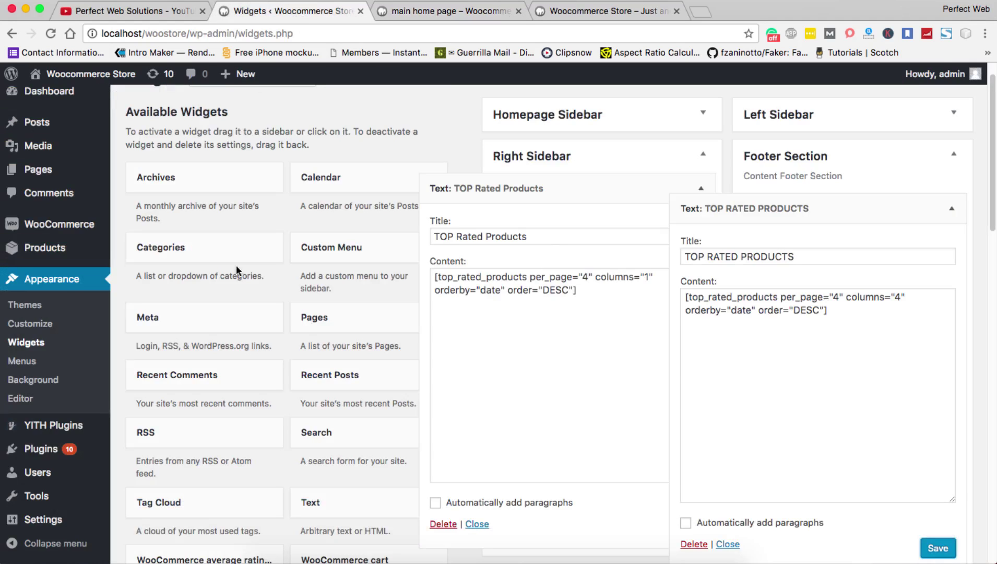
{"action": "left_click", "coordinate": [616, 188]}
{"action": "left_click", "coordinate": [949, 209]}
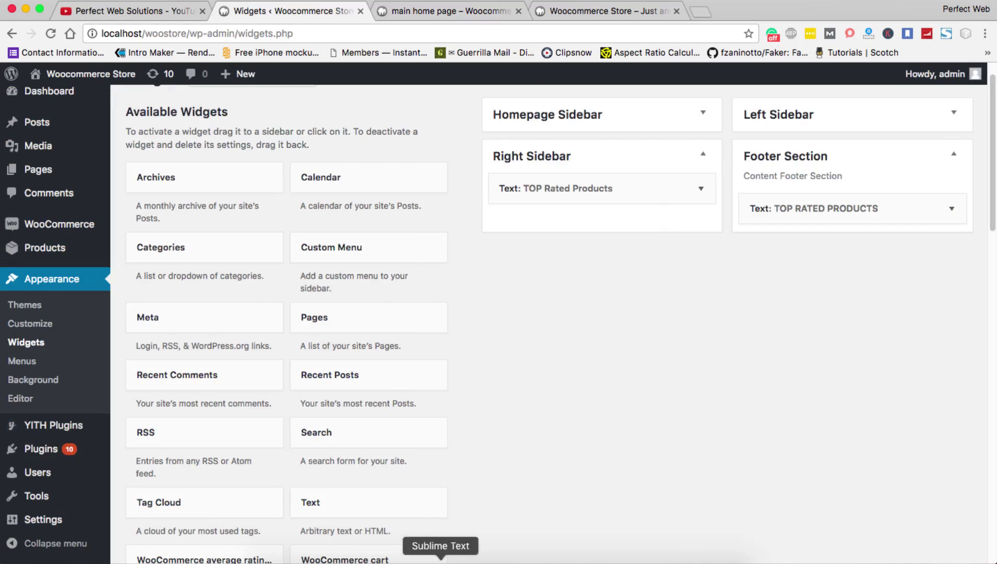
{"action": "left_click", "coordinate": [441, 558]}
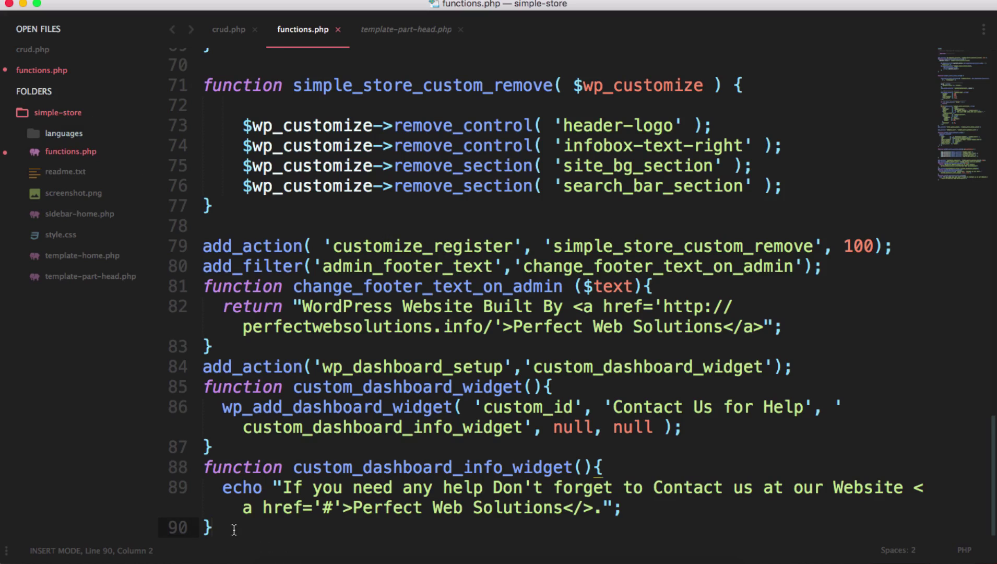
Step: Append add_filter('widget_text','do_shortcode'); on a new line at the end of functions.php and save
{"action": "key", "text": "Return"}
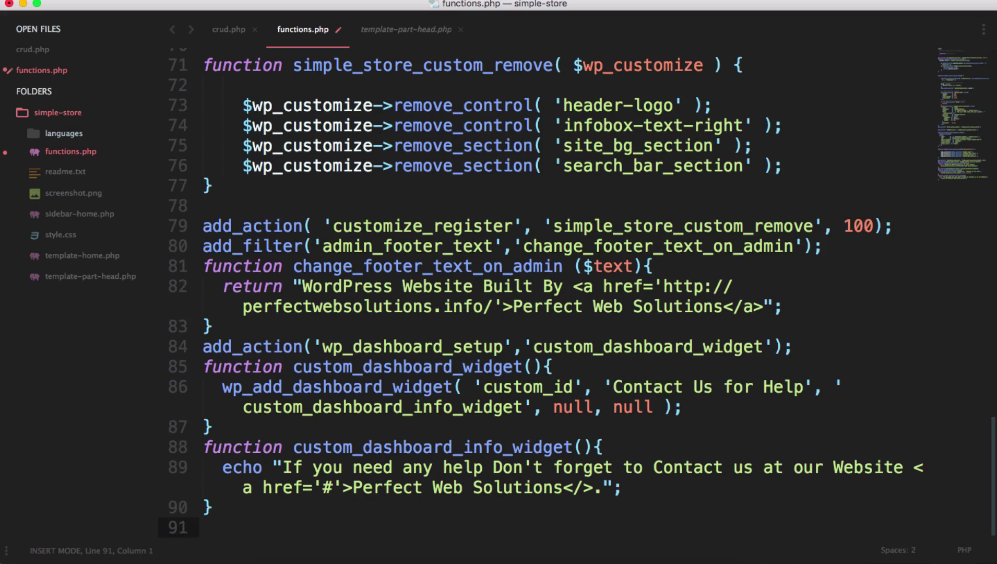
{"action": "type", "text": "add_filter('wd"}
{"action": "type", "text": "dget_text"}
{"action": "key", "text": "Escape"}
{"action": "key", "text": "Right"}
{"action": "key", "text": "Left"}
{"action": "key", "text": "Left"}
{"action": "key", "text": "Left"}
{"action": "double_click", "coordinate": [399, 527]}
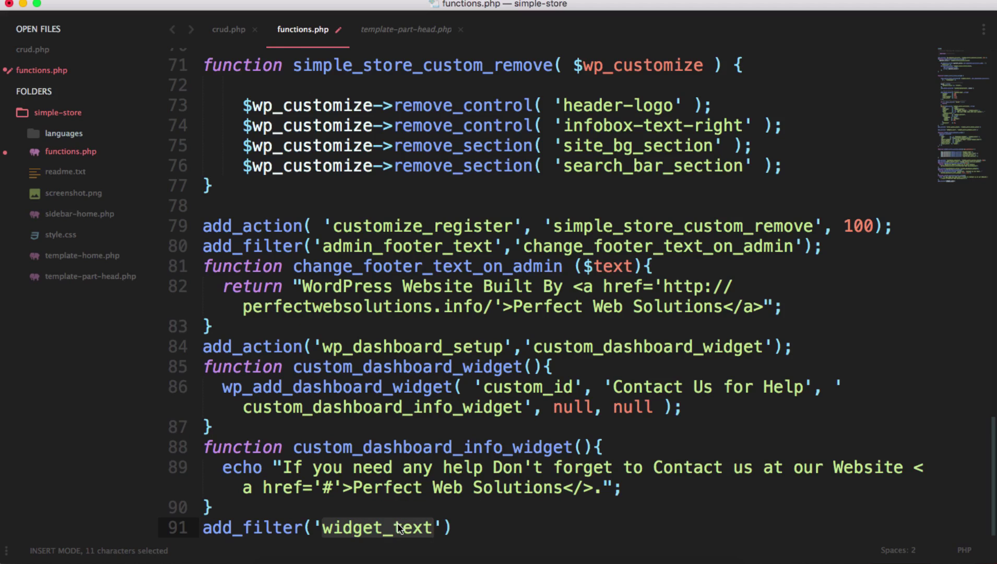
{"action": "left_click", "coordinate": [444, 527]}
{"action": "type", "text": ",'do_shortcode"}
{"action": "key", "text": "Escape"}
{"action": "key", "text": "End"}
{"action": "type", "text": ";"}
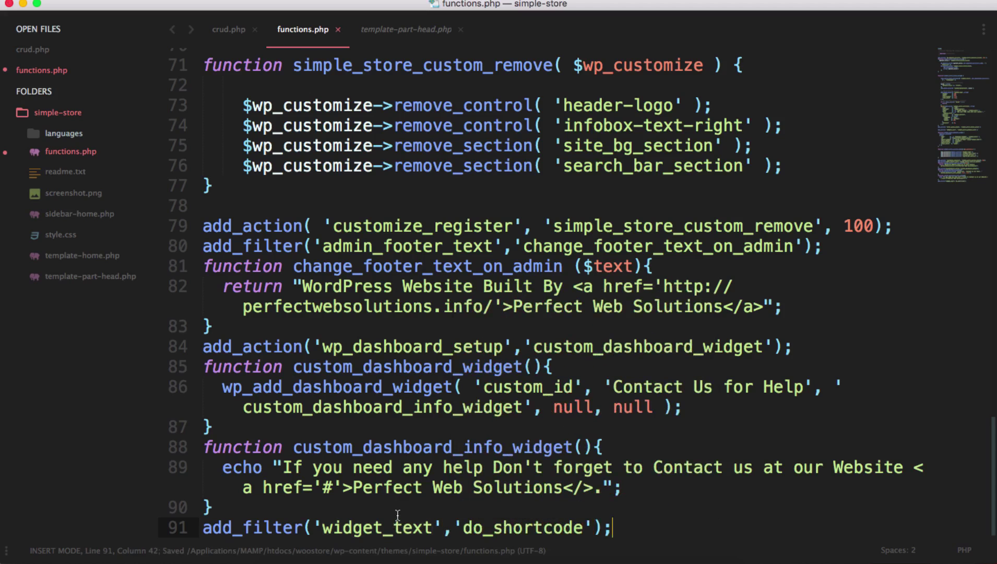
Step: Back in the browser's store home page, highlight the footer and sidebar shortcode text before reloading
{"action": "left_click", "coordinate": [374, 559]}
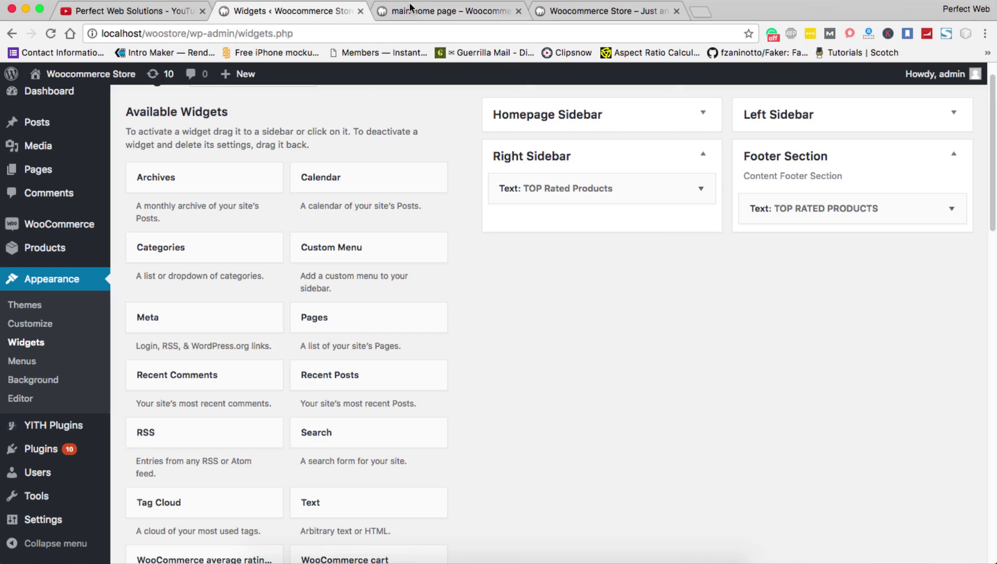
{"action": "left_click", "coordinate": [437, 10]}
{"action": "left_click", "coordinate": [729, 285]}
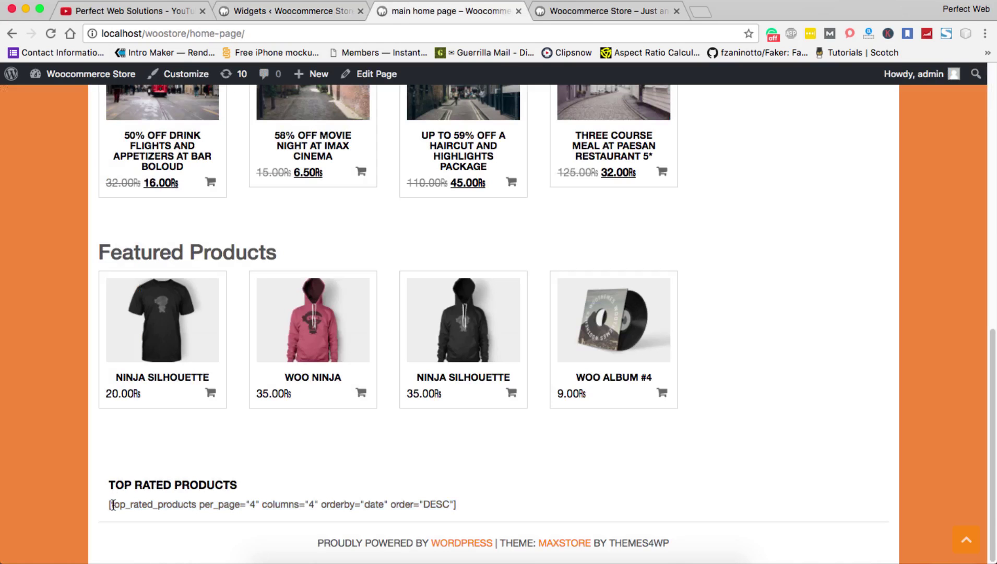
{"action": "left_click_drag", "start_coordinate": [107, 504], "coordinate": [539, 502]}
{"action": "scroll", "coordinate": [726, 472], "scroll_direction": "up", "scroll_amount": 10}
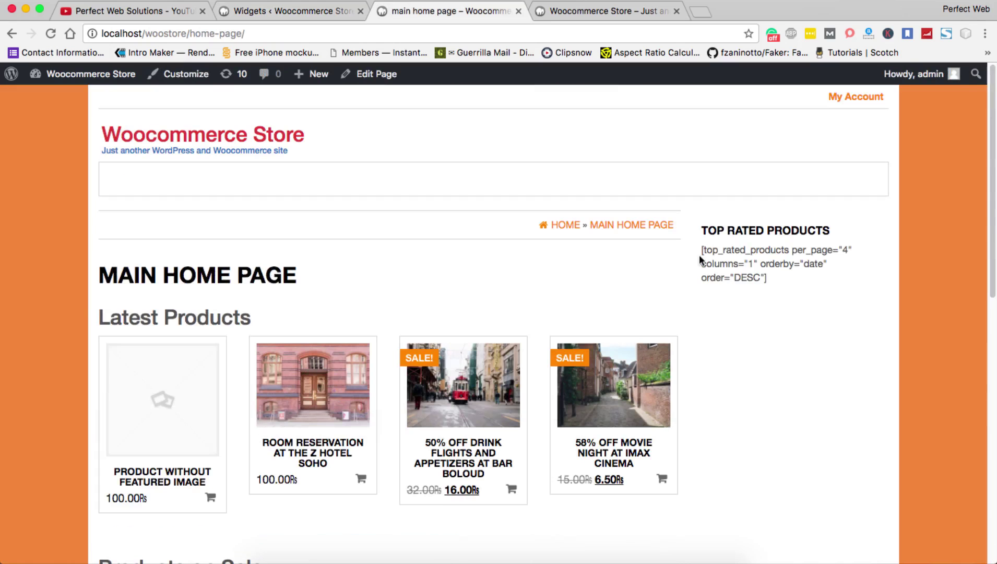
{"action": "left_click_drag", "start_coordinate": [699, 251], "coordinate": [870, 294]}
{"action": "left_click", "coordinate": [785, 330]}
{"action": "scroll", "coordinate": [784, 334], "scroll_direction": "down", "scroll_amount": 6}
Step: Reload the home page so the Top Rated Products widgets show product grids, then go to the HOME front page
{"action": "right_click", "coordinate": [786, 323]}
{"action": "left_click", "coordinate": [743, 357]}
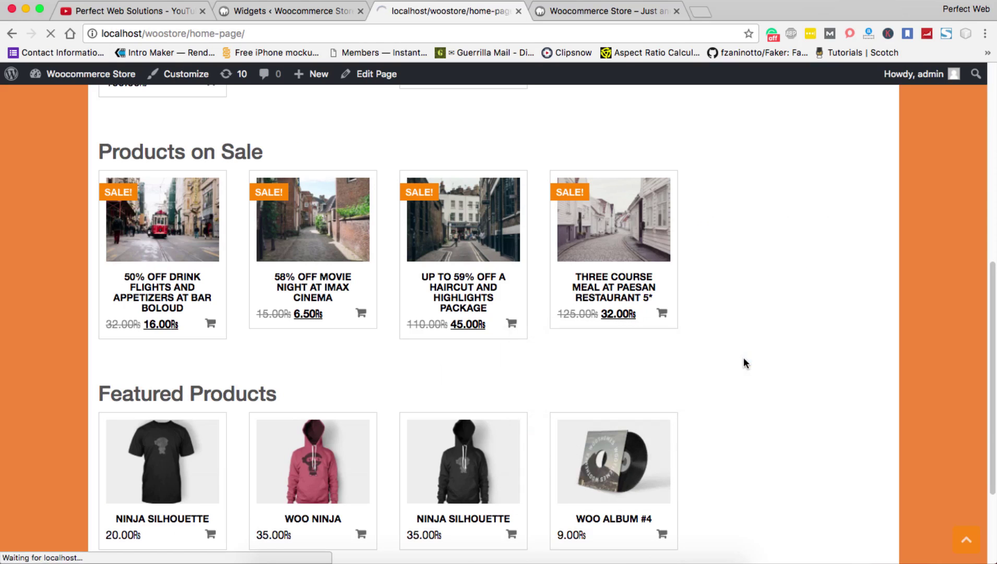
{"action": "scroll", "coordinate": [780, 280], "scroll_direction": "down", "scroll_amount": 8}
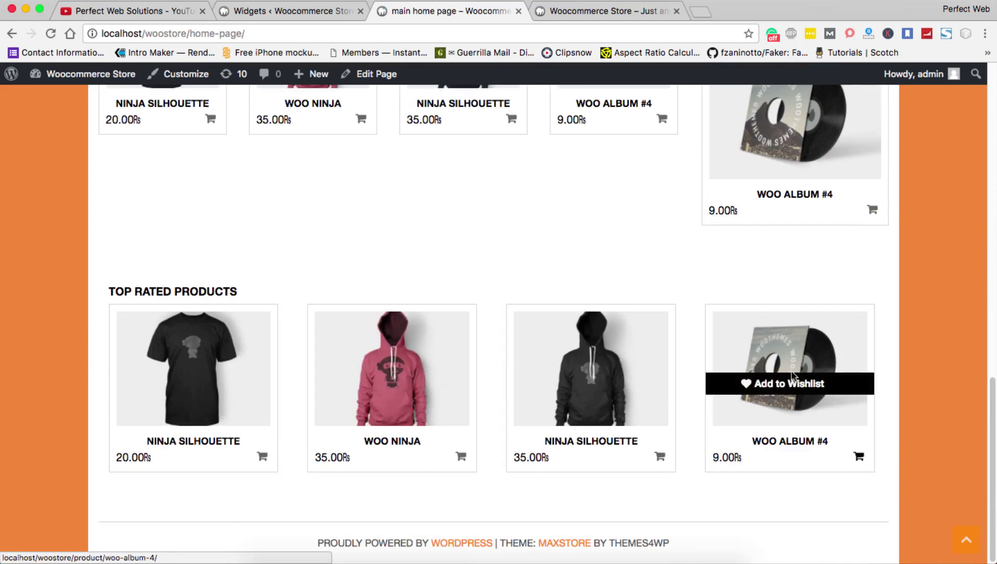
{"action": "left_click_drag", "start_coordinate": [155, 436], "coordinate": [328, 302]}
{"action": "key", "text": "super+r"}
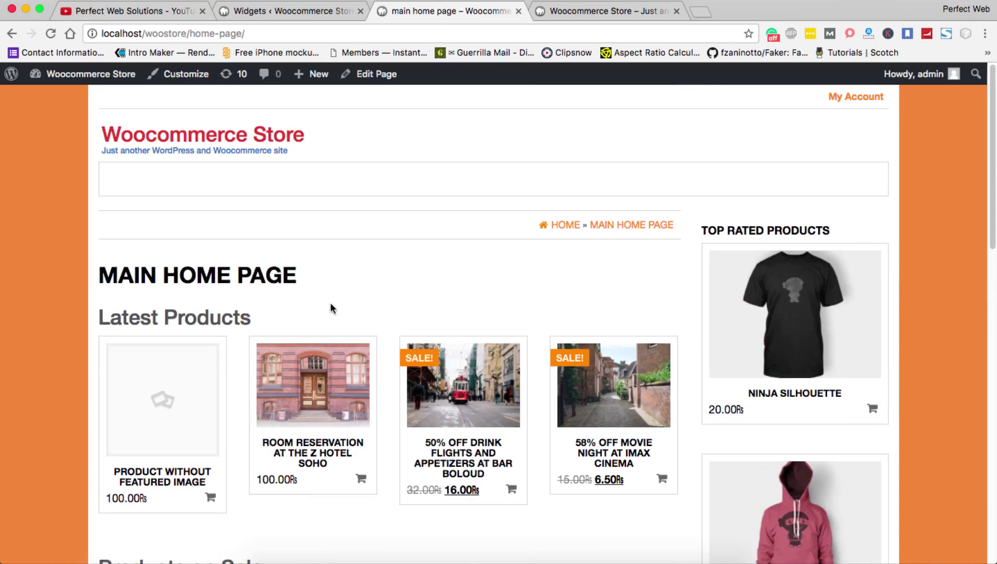
{"action": "left_click", "coordinate": [561, 224]}
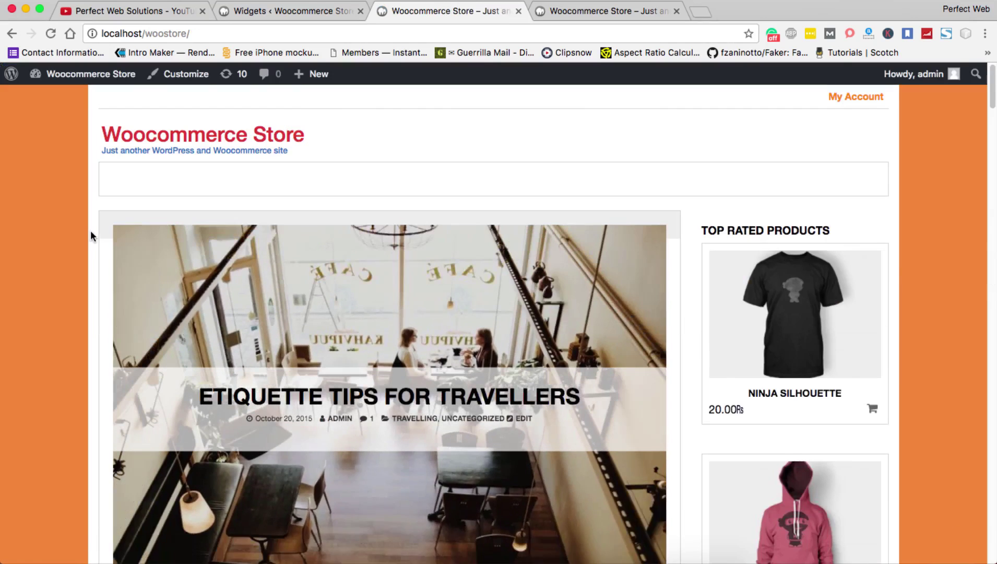
{"action": "scroll", "coordinate": [91, 235], "scroll_direction": "down", "scroll_amount": 4}
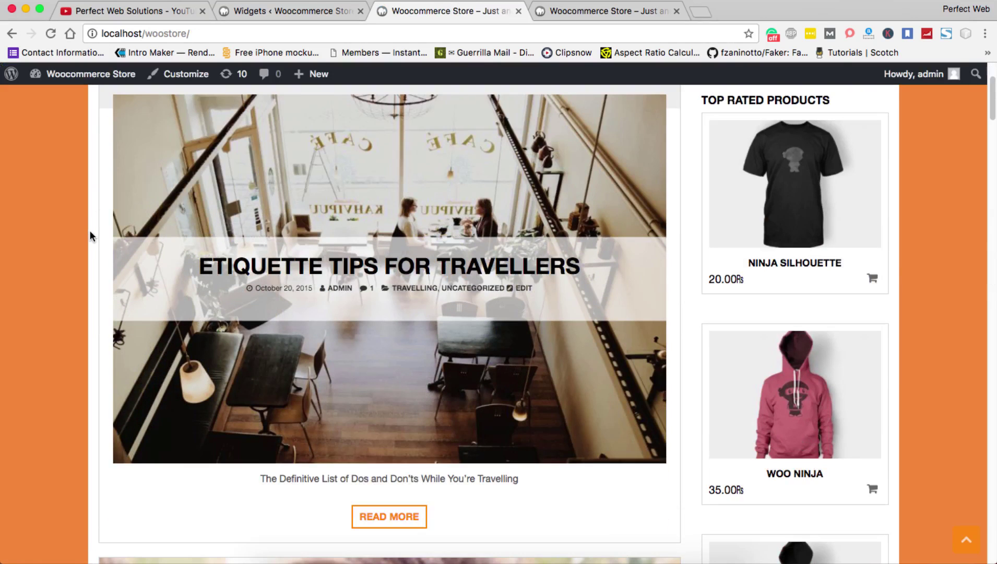